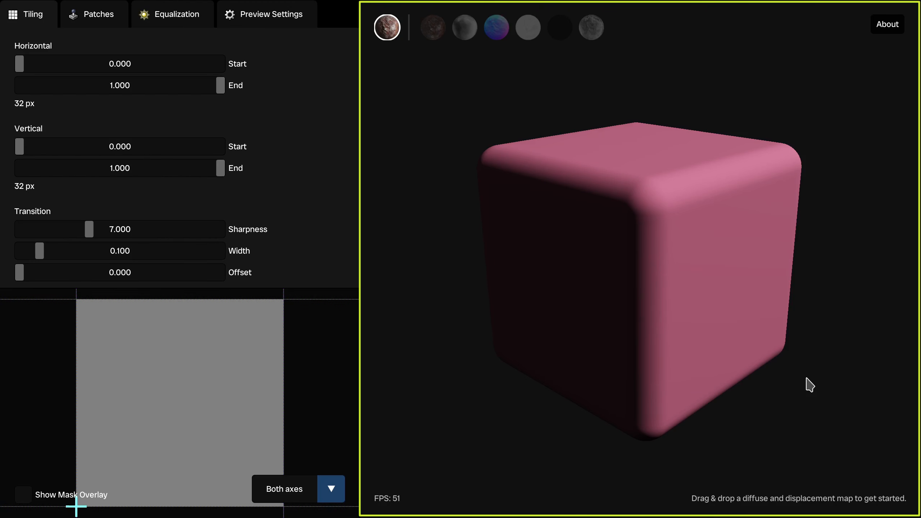
pyautogui.moveTo(873, 387); pyautogui.dragTo(673, 395)
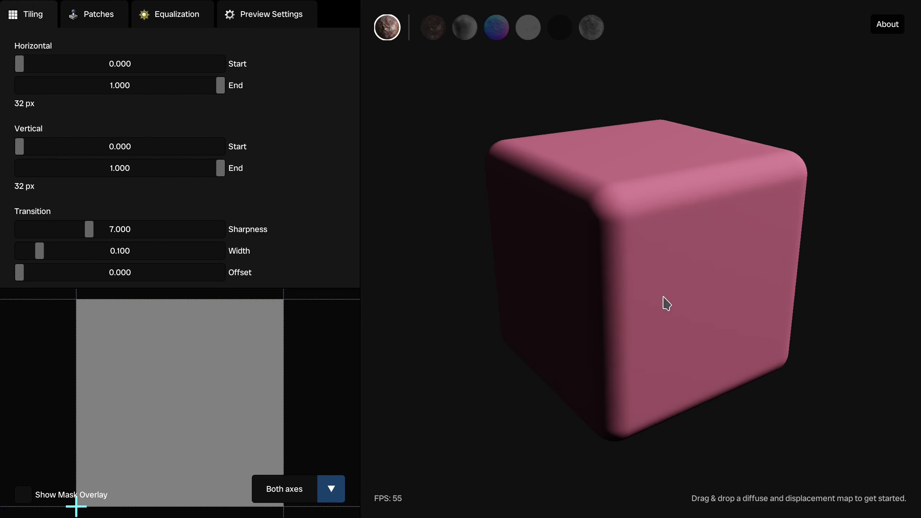
pyautogui.scroll(10, 621, 236)
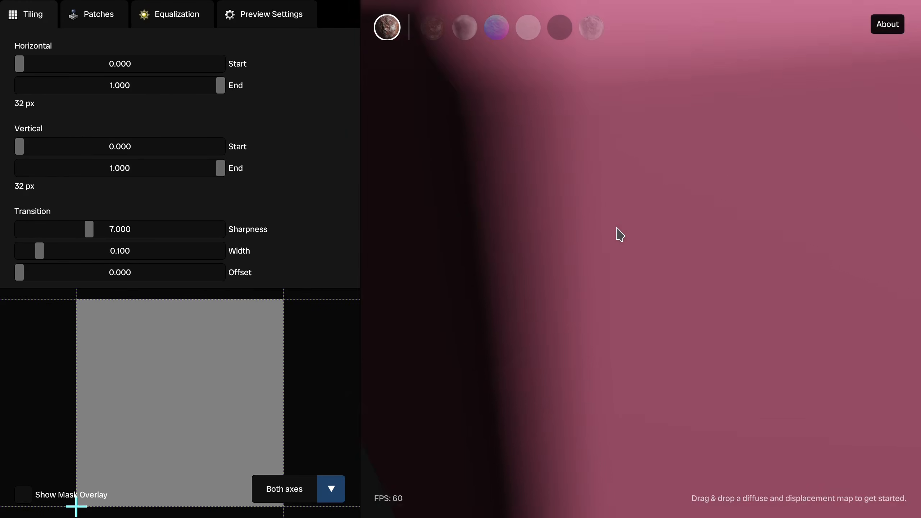
pyautogui.scroll(-10, 621, 236)
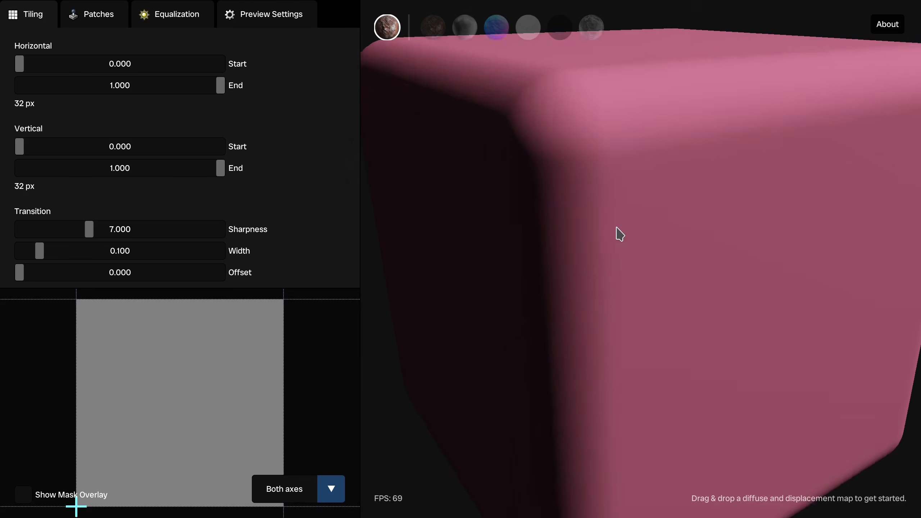
pyautogui.scroll(-5, 620, 236)
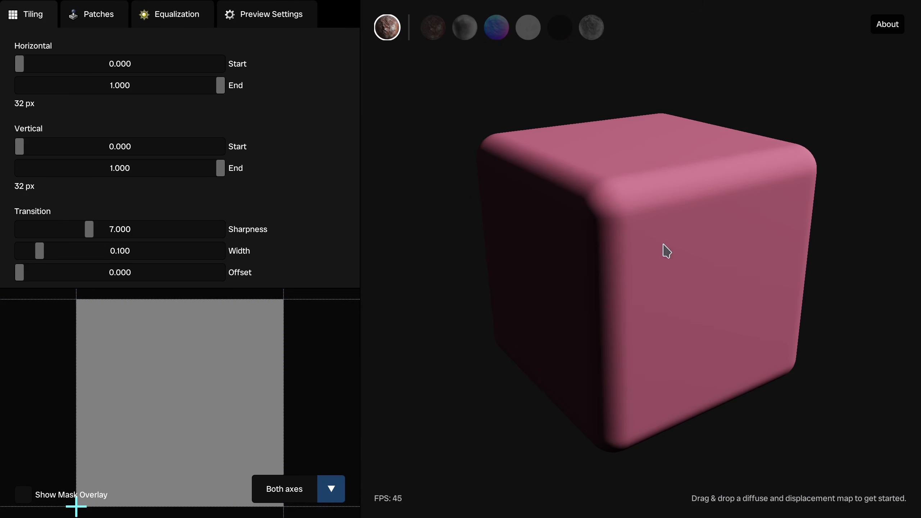
pyautogui.moveTo(725, 261)
pyautogui.mouseDown()
pyautogui.moveTo(637, 263)
pyautogui.moveTo(764, 269)
pyautogui.moveTo(724, 262)
pyautogui.mouseUp()
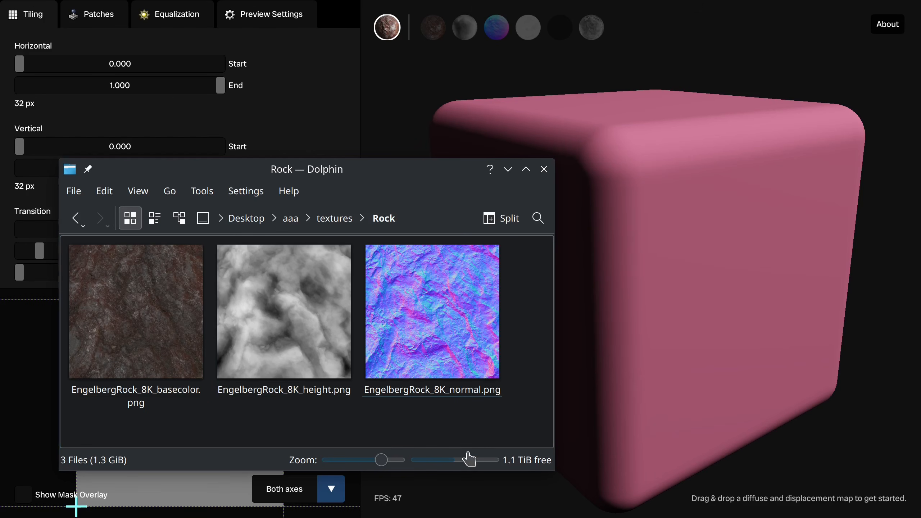
# Import the three EngelbergRock_8K textures from the Rock folder as Base Color, Displacement and Normal maps.
pyautogui.click(491, 433)
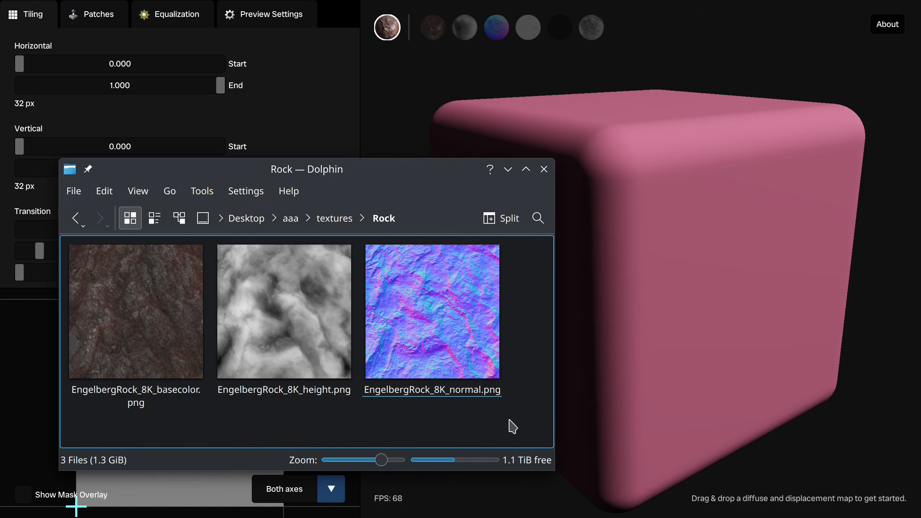
pyautogui.moveTo(513, 426); pyautogui.dragTo(633, 238)
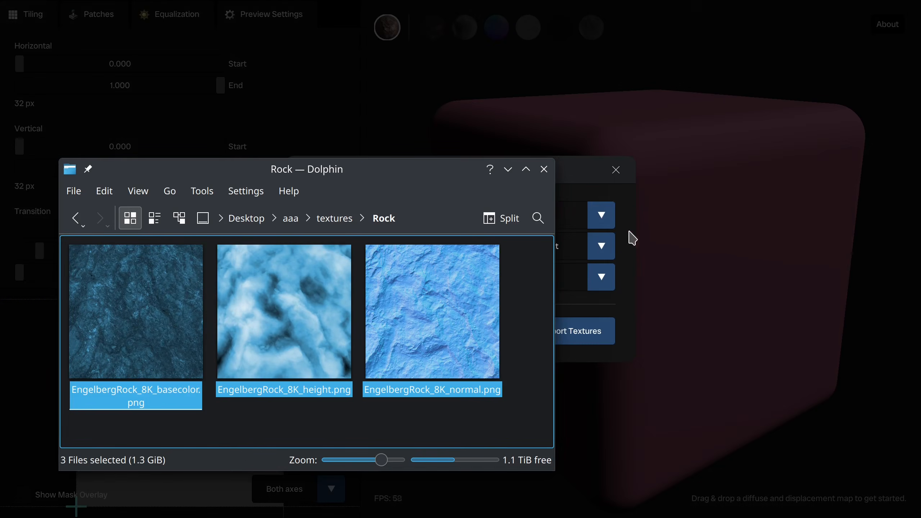
pyautogui.click(586, 181)
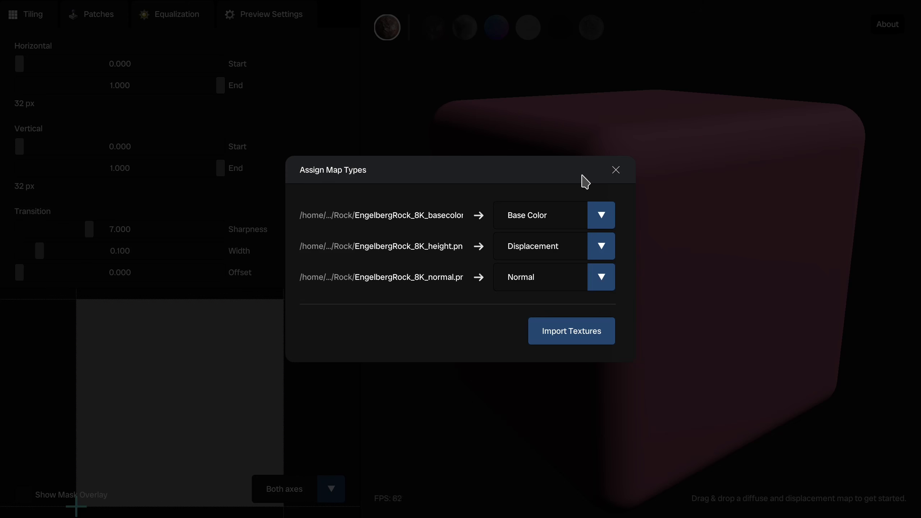
pyautogui.click(569, 329)
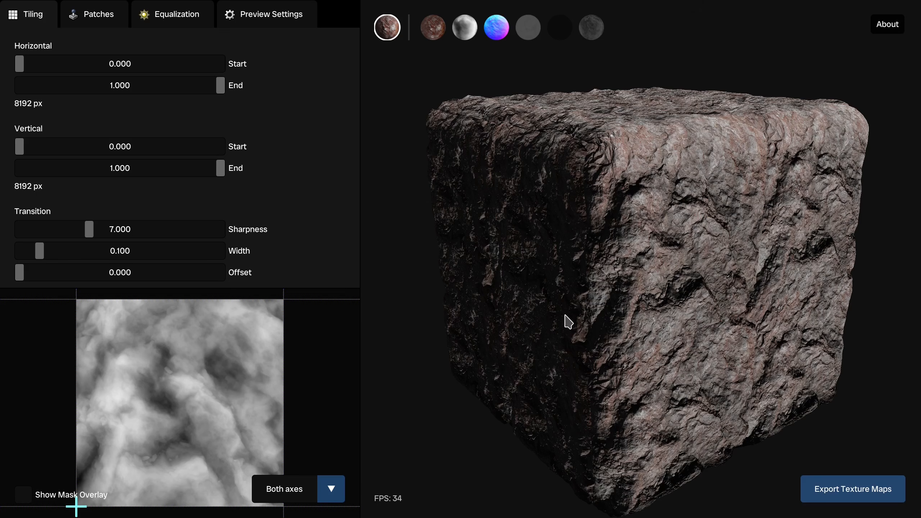
# Enable DirectX normals for the preview and set the normal strength to about 0.597.
pyautogui.click(268, 21)
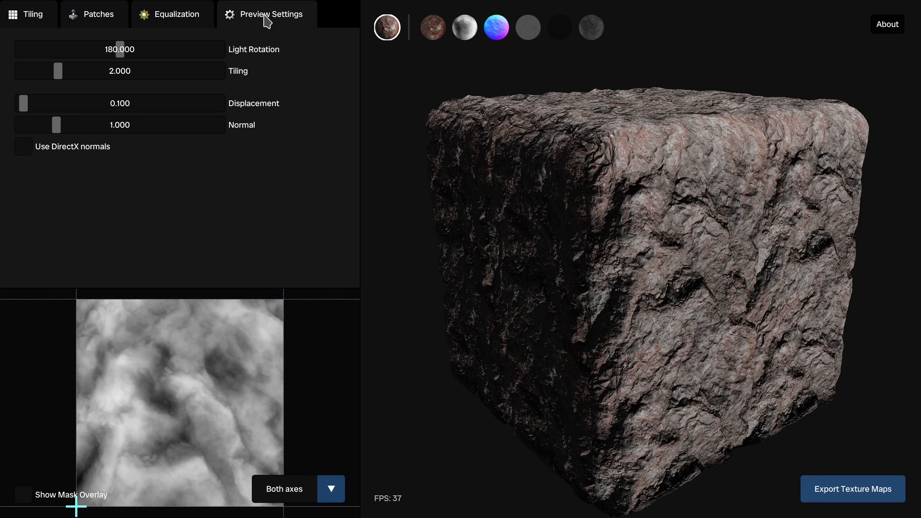
pyautogui.click(39, 150)
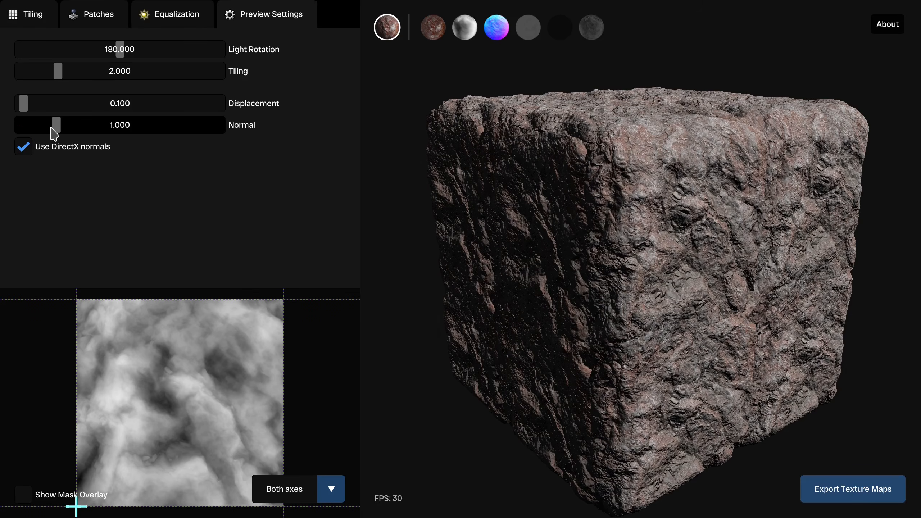
pyautogui.moveTo(51, 128); pyautogui.dragTo(38, 128)
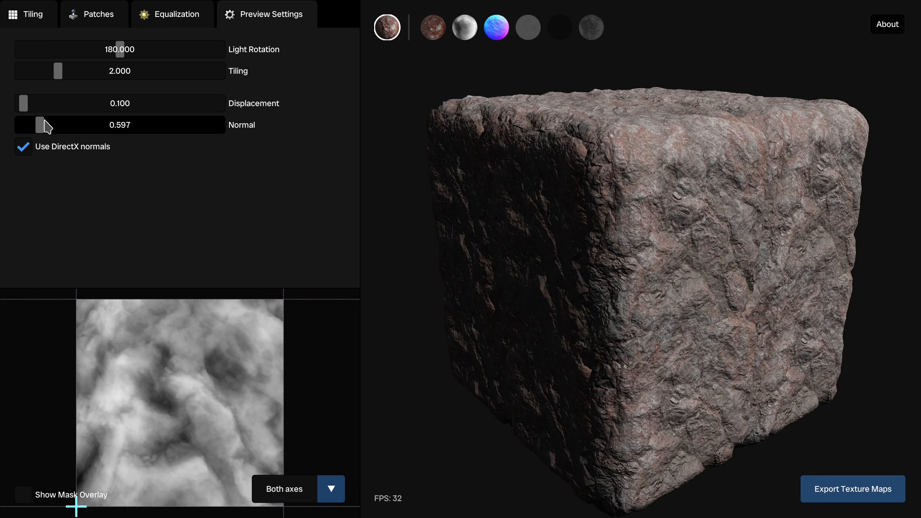
# Set the preview tiling to 4.
pyautogui.moveTo(58, 72); pyautogui.dragTo(138, 85)
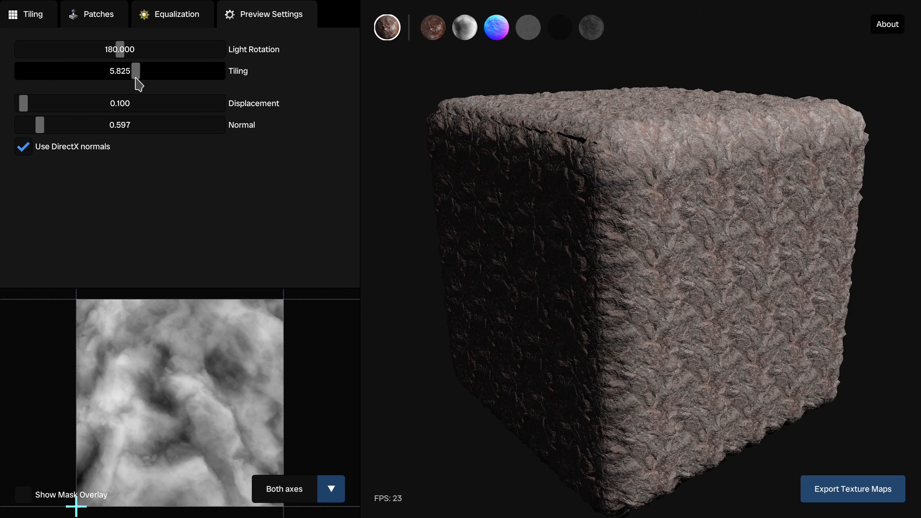
pyautogui.doubleClick(121, 71)
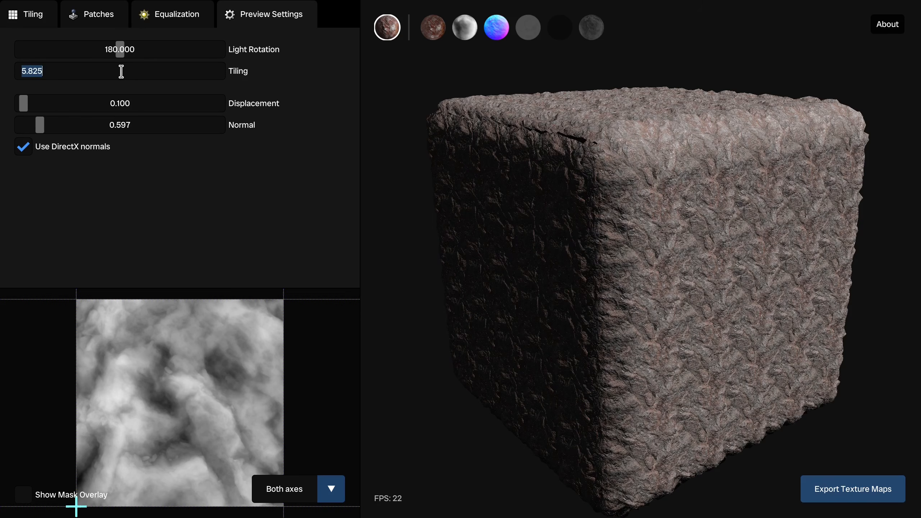
pyautogui.write('4')
pyautogui.press('Return')
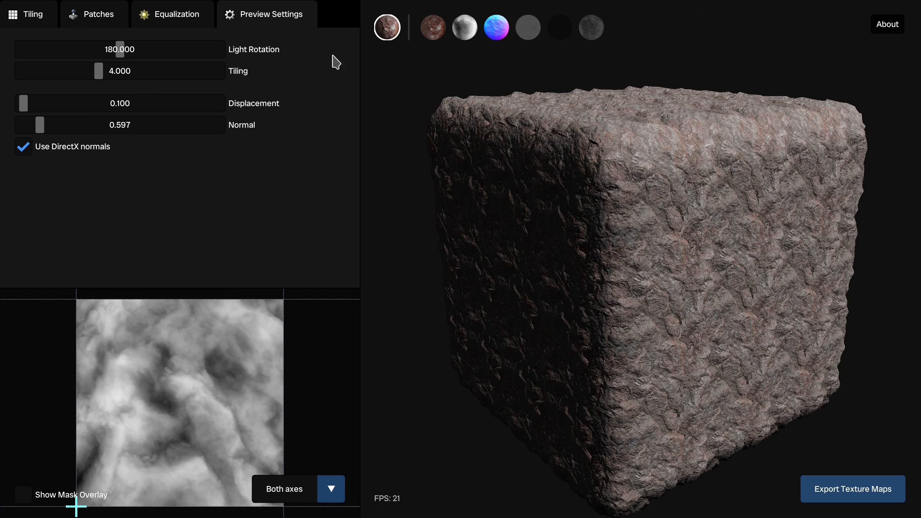
# Preview the displacement map alone and examine the seams between tiles up close.
pyautogui.click(464, 28)
pyautogui.scroll(10, 595, 191)
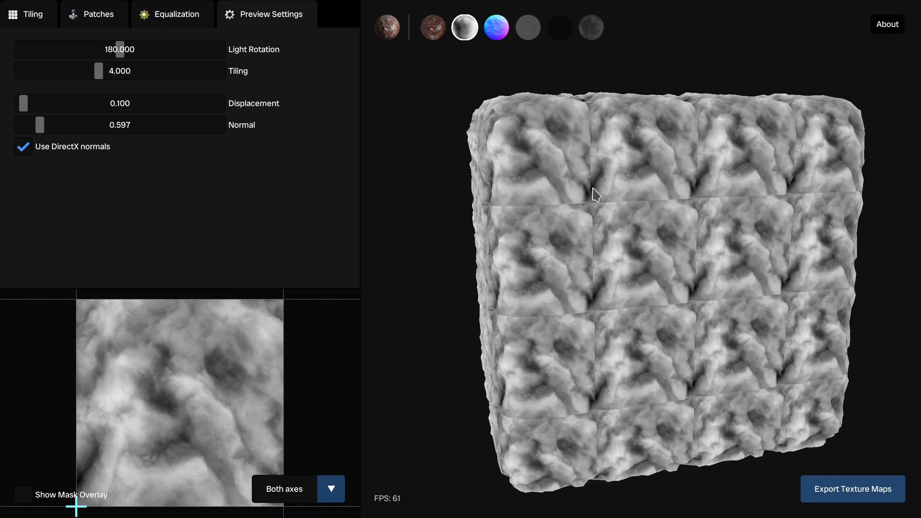
pyautogui.scroll(3, 675, 244)
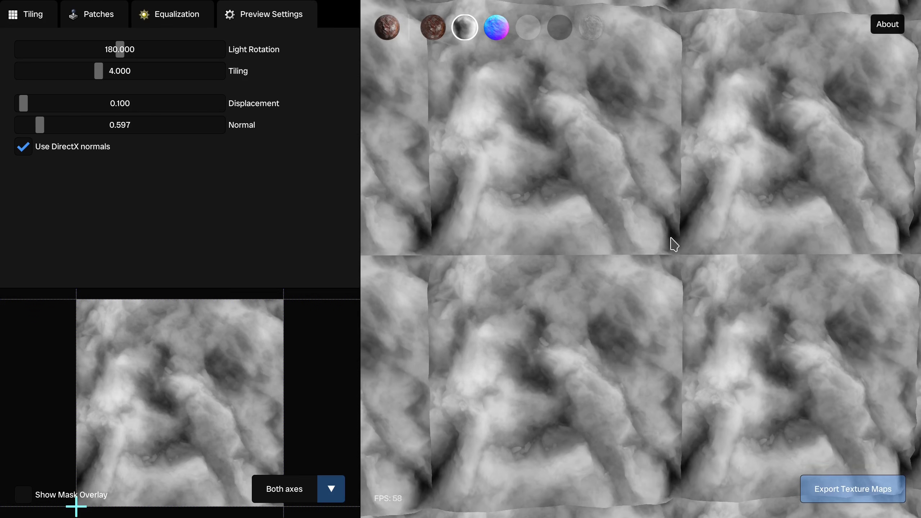
# Set the tiling start to about 0.165 horizontally and 0.172 vertically, with the mask overlay shown.
pyautogui.click(39, 17)
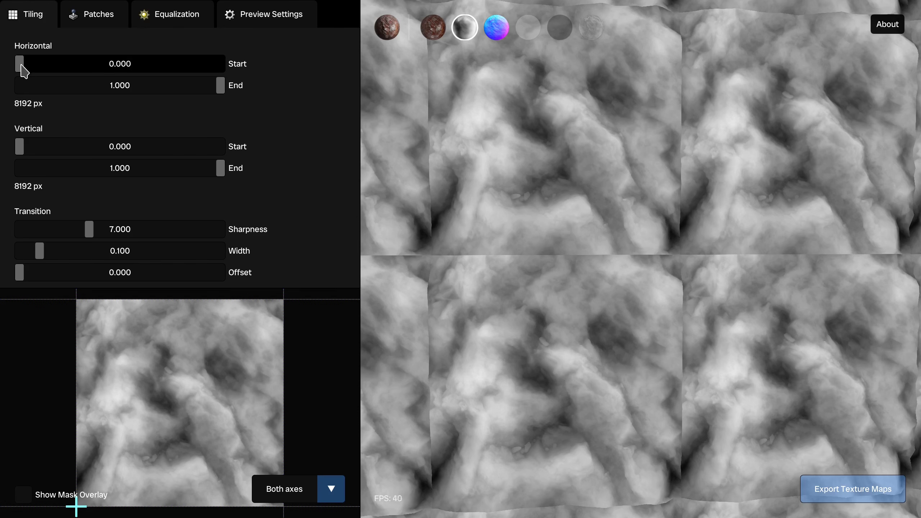
pyautogui.moveTo(20, 66); pyautogui.dragTo(51, 85)
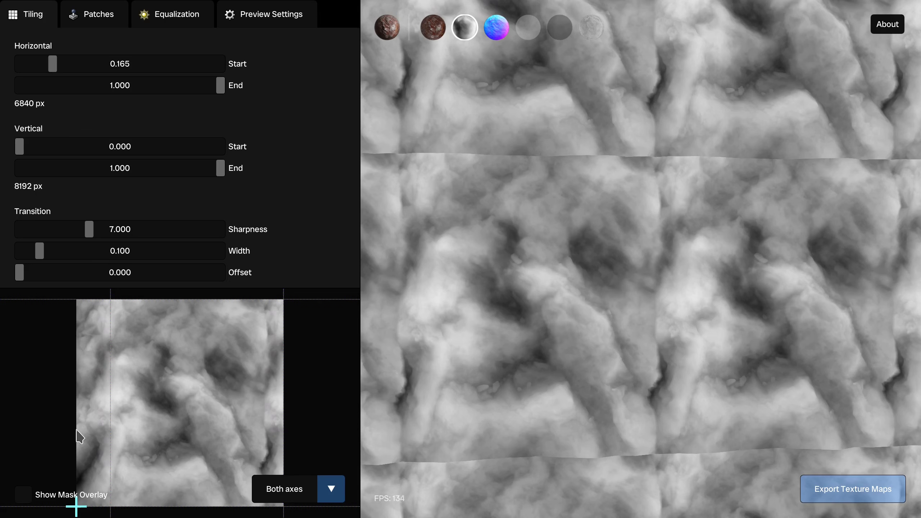
pyautogui.click(31, 502)
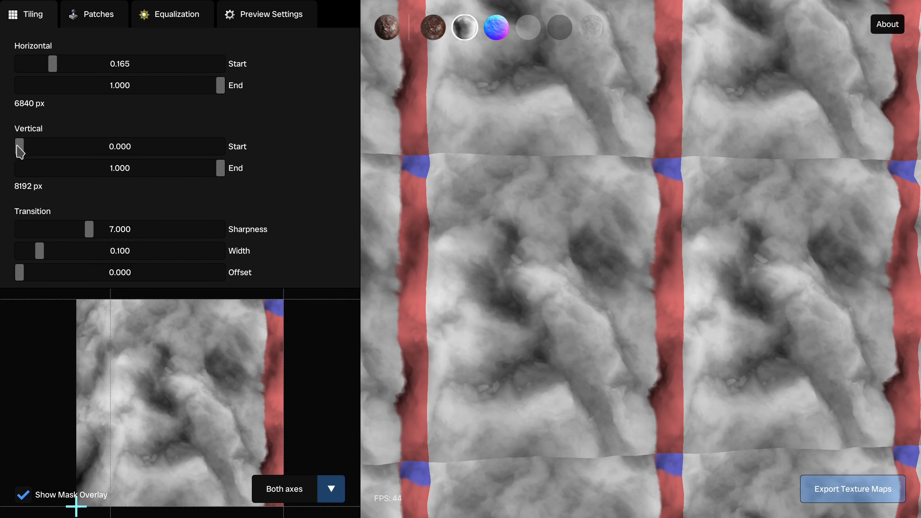
pyautogui.moveTo(20, 149); pyautogui.dragTo(60, 162)
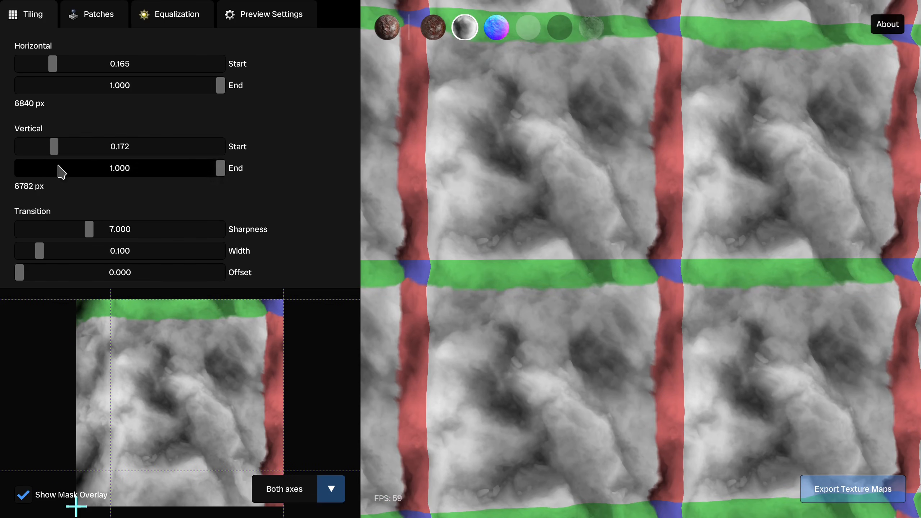
# Set the transition sharpness to about 1.126, the width to 0.093 and the offset to 0.030.
pyautogui.moveTo(89, 230); pyautogui.dragTo(38, 236)
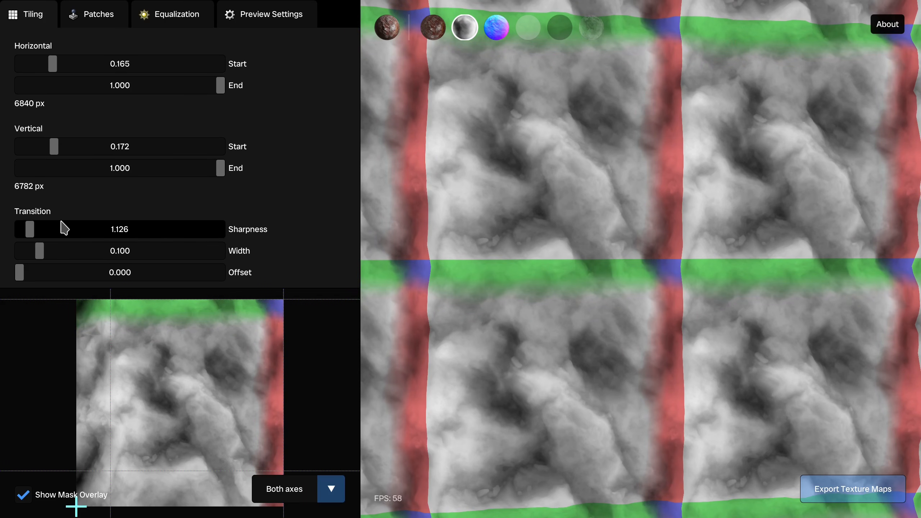
pyautogui.moveTo(41, 255)
pyautogui.mouseDown()
pyautogui.moveTo(56, 260)
pyautogui.moveTo(26, 253)
pyautogui.moveTo(61, 258)
pyautogui.moveTo(41, 256)
pyautogui.mouseUp()
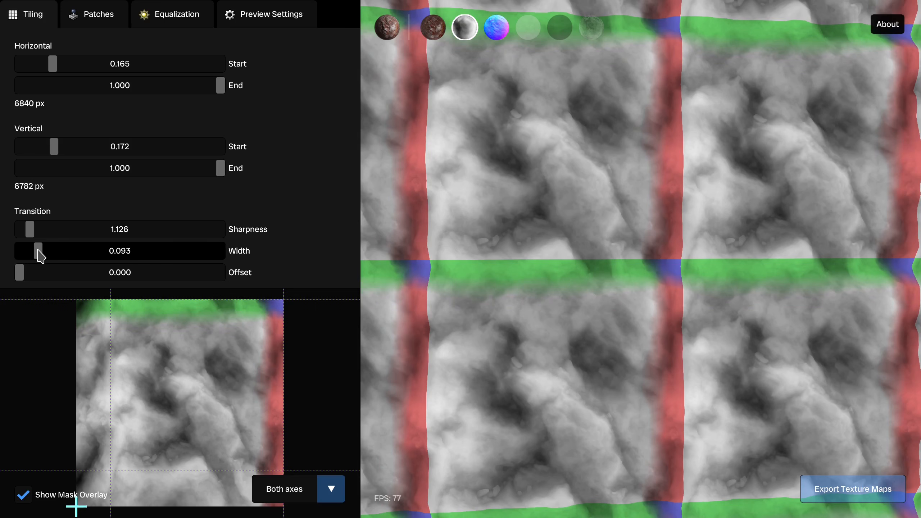
pyautogui.moveTo(20, 273); pyautogui.dragTo(32, 279)
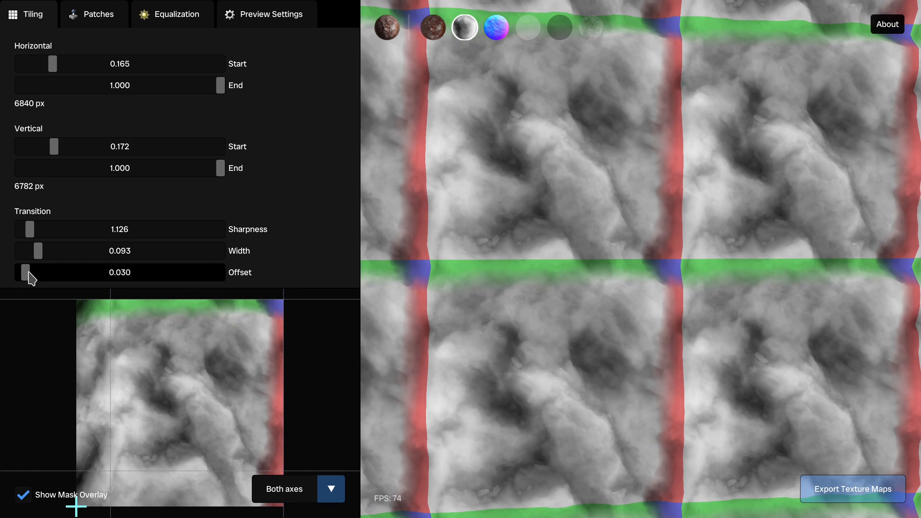
# Try adjusting the horizontal and vertical tiling ends, and hide the mask overlay to check the blended seams.
pyautogui.moveTo(221, 88); pyautogui.dragTo(223, 120)
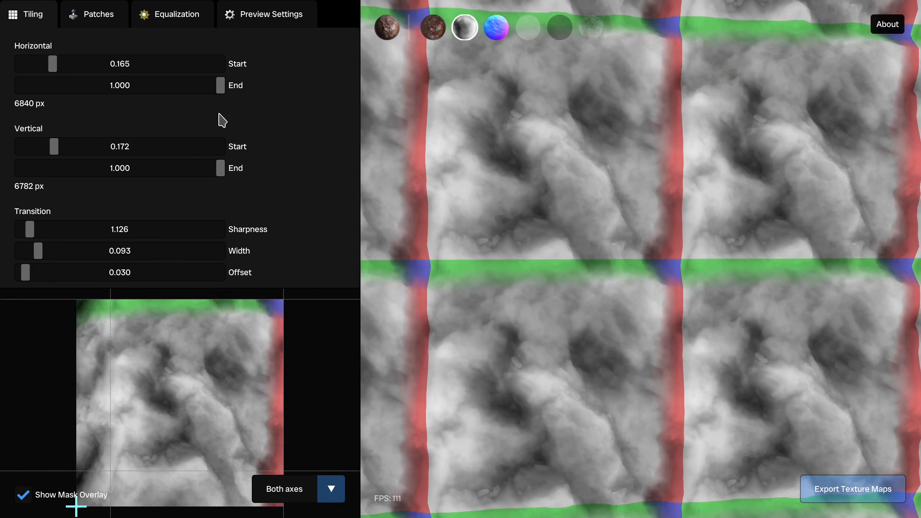
pyautogui.moveTo(220, 169)
pyautogui.mouseDown()
pyautogui.moveTo(187, 169)
pyautogui.moveTo(225, 169)
pyautogui.mouseUp()
pyautogui.click(55, 493)
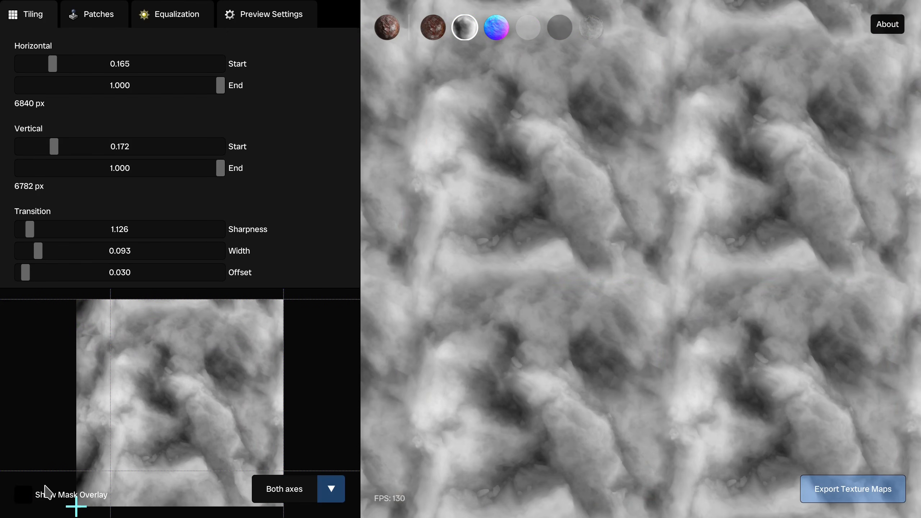
pyautogui.scroll(-5, 533, 319)
pyautogui.moveTo(610, 284); pyautogui.dragTo(524, 217)
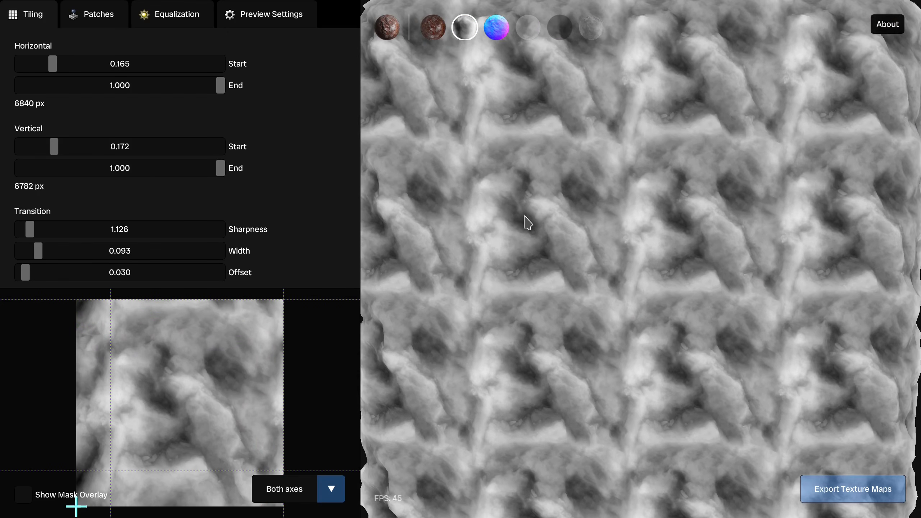
# Set the transition width to about 0.150 and sharpness to 2.556, and the tiling start to 0.197 horizontally and 0.190 vertically.
pyautogui.moveTo(35, 253); pyautogui.dragTo(50, 258)
pyautogui.moveTo(54, 64); pyautogui.dragTo(62, 76)
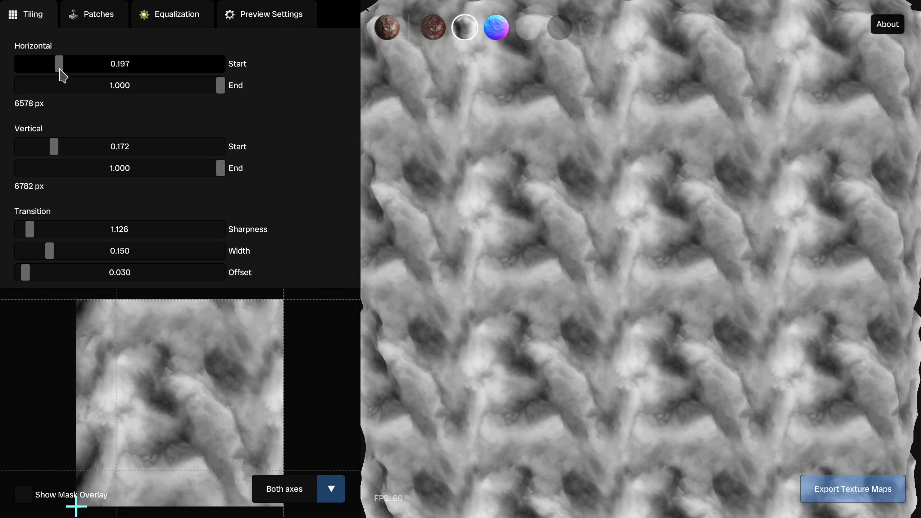
pyautogui.moveTo(56, 148); pyautogui.dragTo(59, 150)
pyautogui.moveTo(54, 232); pyautogui.dragTo(42, 229)
# Show the mask overlay and examine the seam transitions up close in the displacement and base color maps.
pyautogui.scroll(-3, 553, 198)
pyautogui.scroll(3, 553, 198)
pyautogui.click(44, 492)
pyautogui.scroll(5, 600, 214)
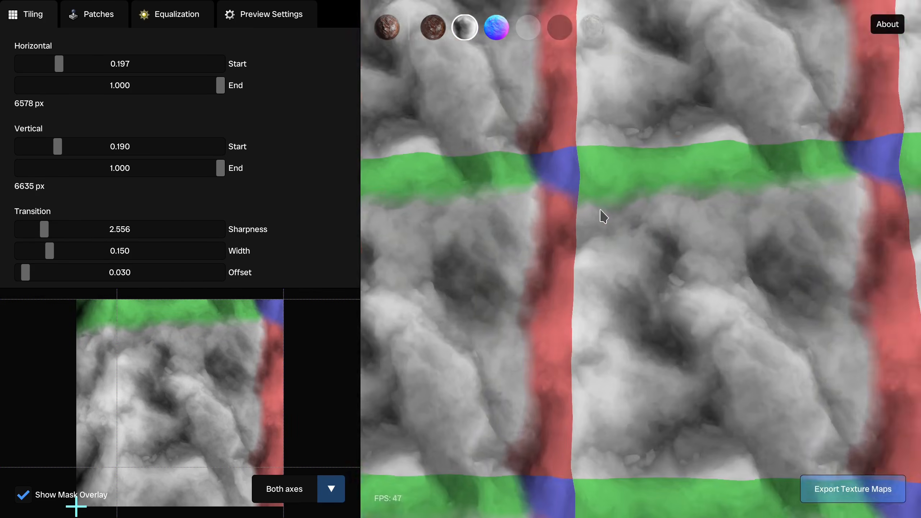
pyautogui.scroll(4, 601, 210)
pyautogui.moveTo(600, 210); pyautogui.dragTo(620, 256)
pyautogui.click(433, 27)
pyautogui.moveTo(644, 201); pyautogui.dragTo(545, 189)
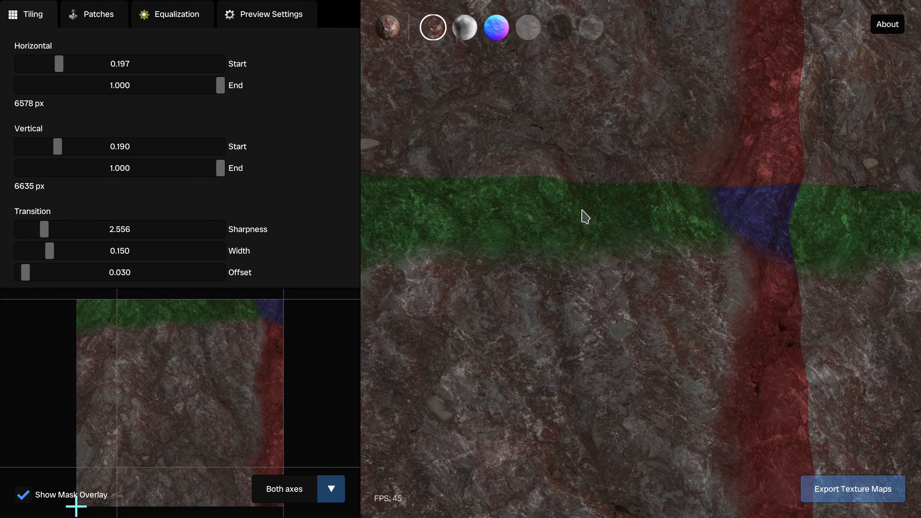
# Hide the mask overlay and examine the tiling on the whole cube with the full material preview.
pyautogui.click(53, 488)
pyautogui.scroll(-8, 572, 192)
pyautogui.click(390, 29)
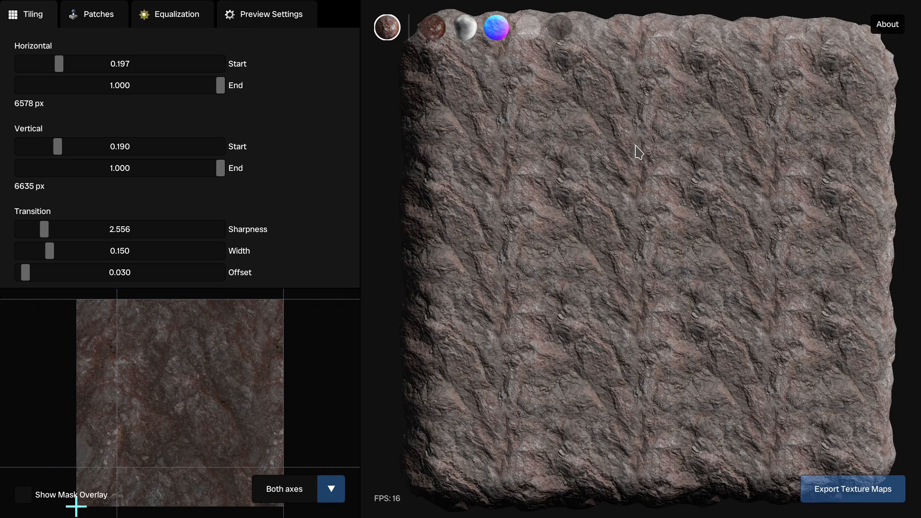
pyautogui.moveTo(636, 146); pyautogui.dragTo(622, 140)
pyautogui.scroll(4, 605, 209)
pyautogui.scroll(-5, 597, 198)
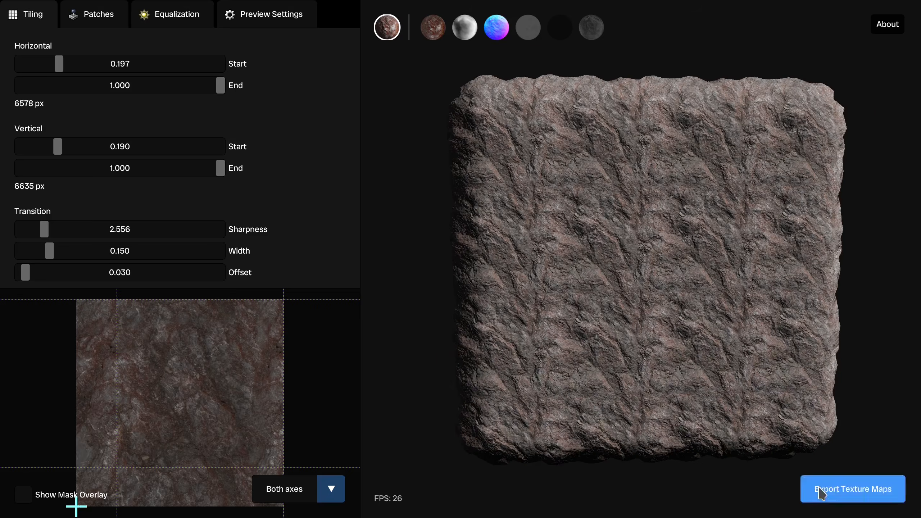
# Export the texture maps to a new folder named export on the Desktop.
pyautogui.click(821, 489)
pyautogui.click(384, 218)
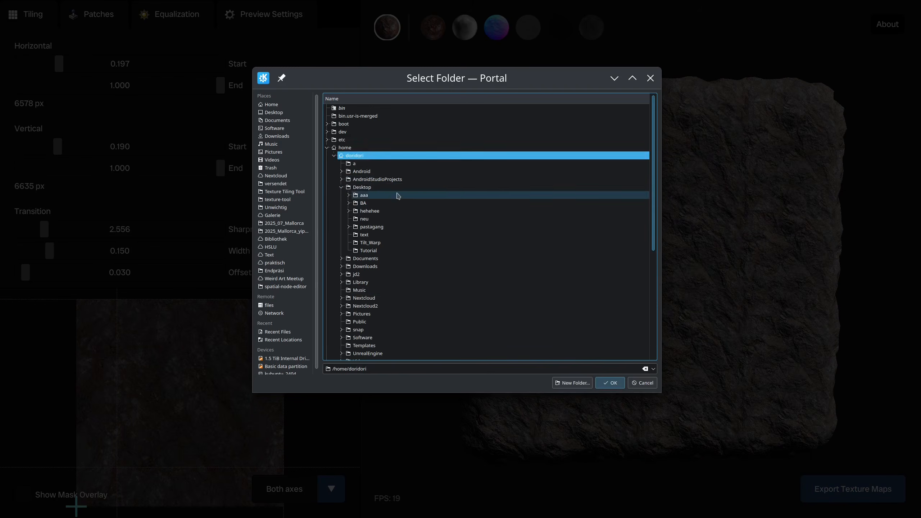
pyautogui.click(394, 188)
pyautogui.click(572, 383)
pyautogui.write('export')
pyautogui.press('Return')
pyautogui.click(611, 384)
pyautogui.click(571, 344)
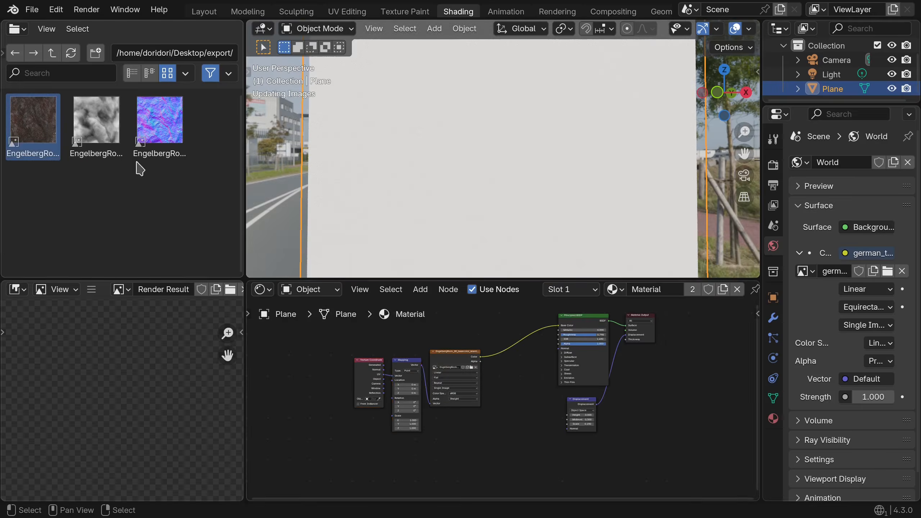
# Add the exported EngelbergRock displacement map as the Displacement node's height input and set the Mapping node's scale to 3 on all axes.
pyautogui.moveTo(96, 120); pyautogui.dragTo(473, 437)
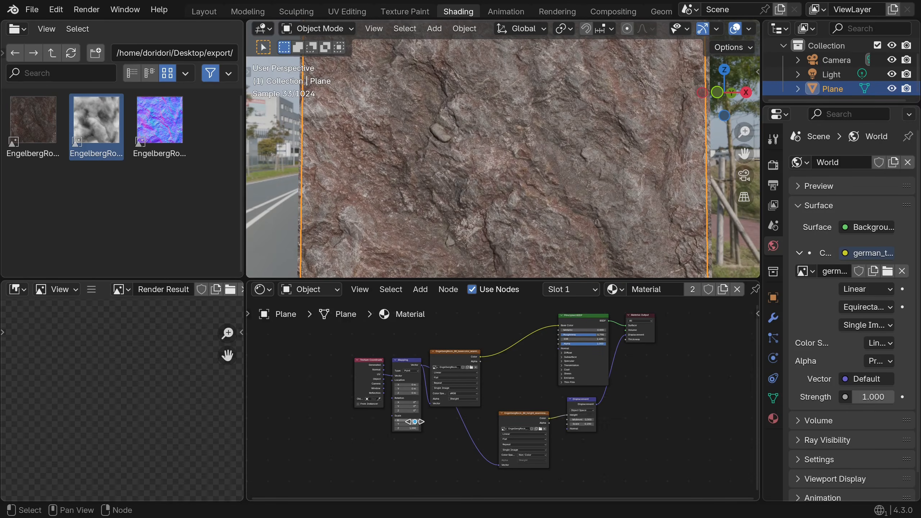
pyautogui.moveTo(415, 422); pyautogui.dragTo(415, 428)
pyautogui.write('3')
pyautogui.press('Return')
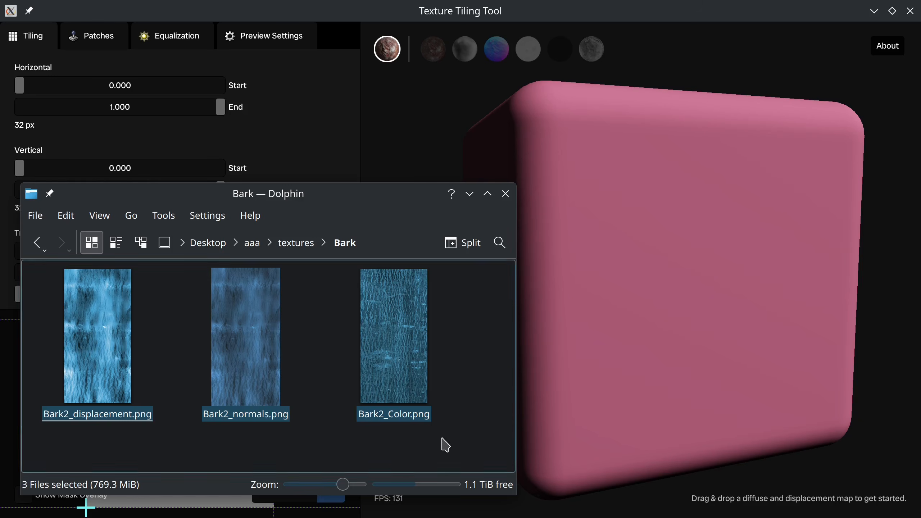
# Import Bark2_displacement.png, Bark2_normals.png and Bark2_Color.png from the Bark folder into the Texture Tiling Tool.
pyautogui.click(449, 440)
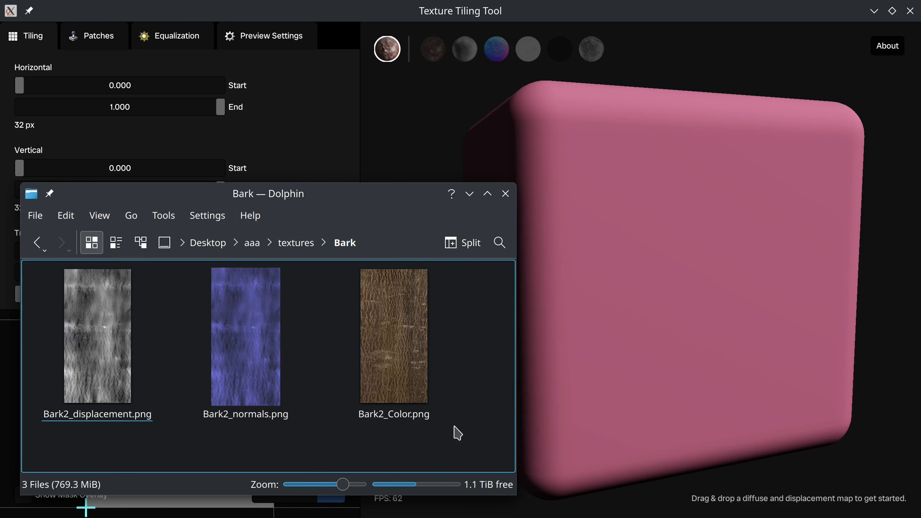
pyautogui.moveTo(456, 433); pyautogui.dragTo(579, 336)
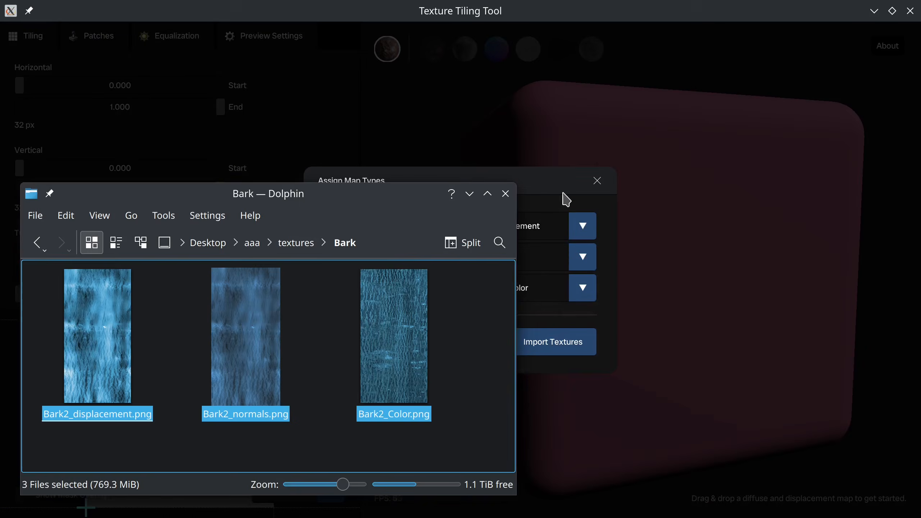
pyautogui.click(558, 344)
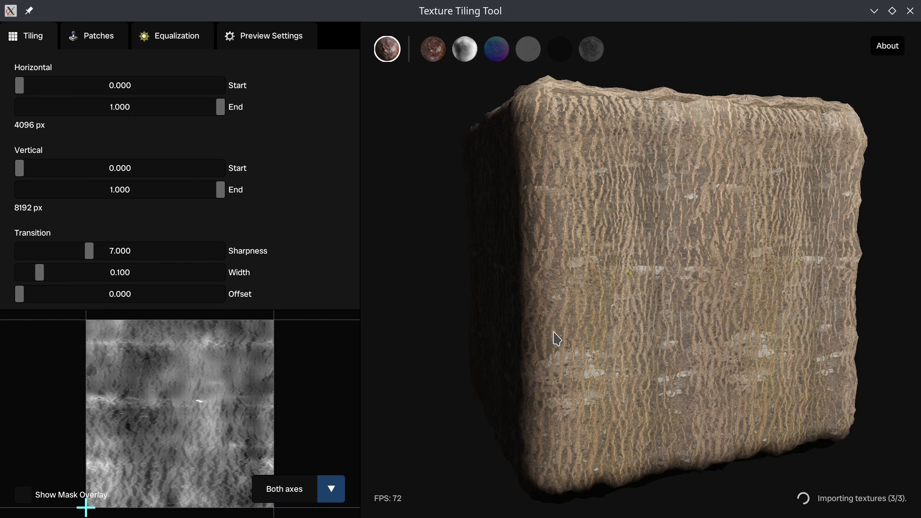
# Set the preview tiling to about 5.577 and show only the base color map to inspect the repeating bark.
pyautogui.click(268, 36)
pyautogui.moveTo(56, 93); pyautogui.dragTo(130, 93)
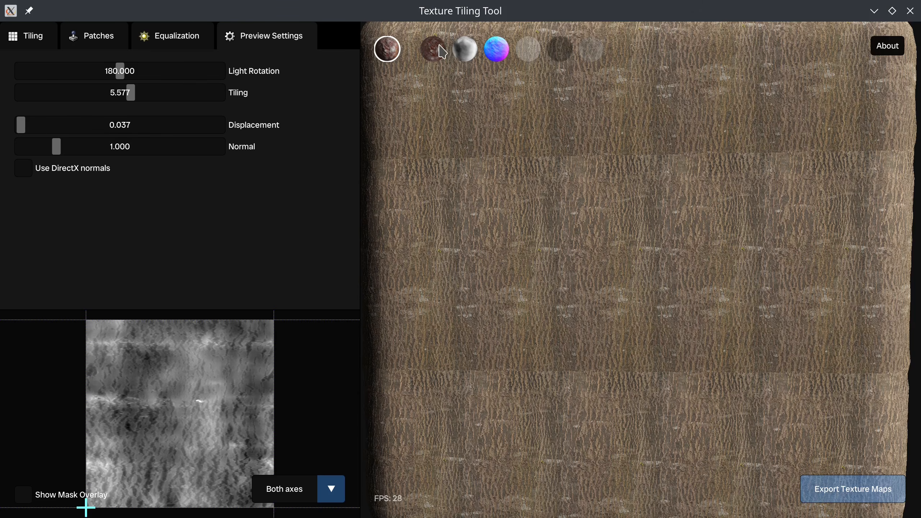
pyautogui.click(440, 47)
pyautogui.scroll(2, 585, 185)
pyautogui.moveTo(585, 184); pyautogui.dragTo(602, 191)
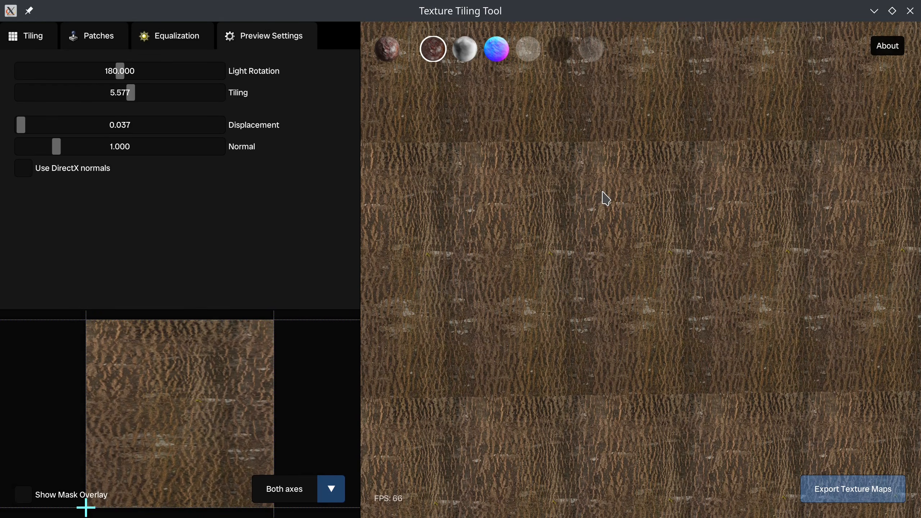
# Switch tiling to Vertical with start about 0.216, and set the transition sharpness to 3.653, width to 0.129 and offset to 0.036.
pyautogui.click(329, 498)
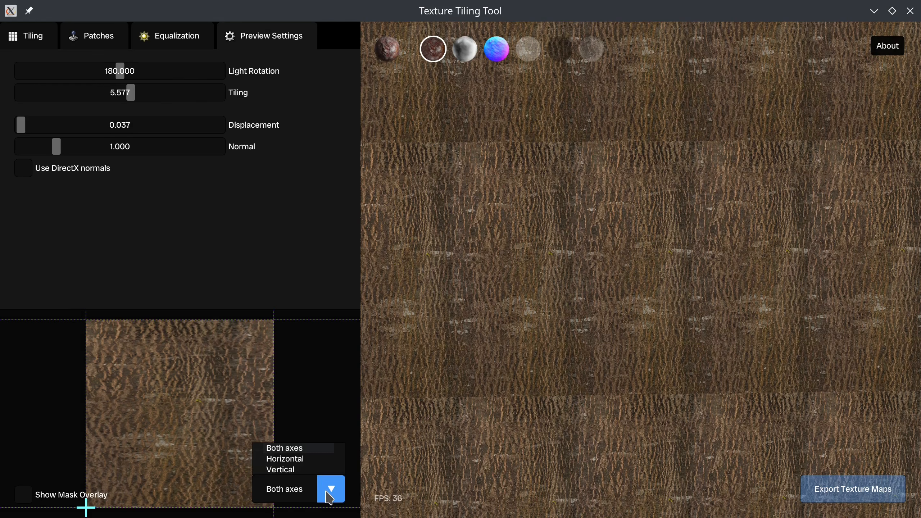
pyautogui.click(313, 469)
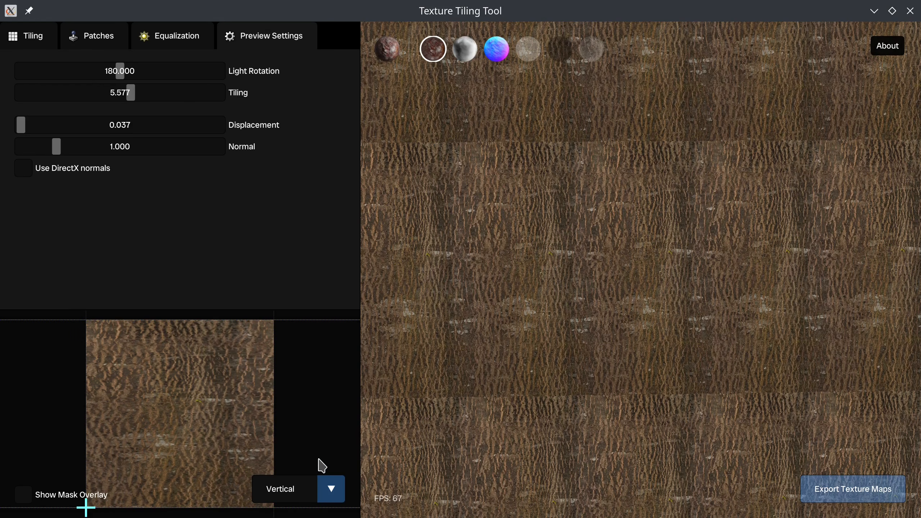
pyautogui.click(65, 43)
pyautogui.moveTo(28, 171); pyautogui.dragTo(73, 184)
pyautogui.moveTo(39, 272); pyautogui.dragTo(27, 294)
pyautogui.moveTo(67, 174); pyautogui.dragTo(63, 176)
pyautogui.scroll(10, 574, 272)
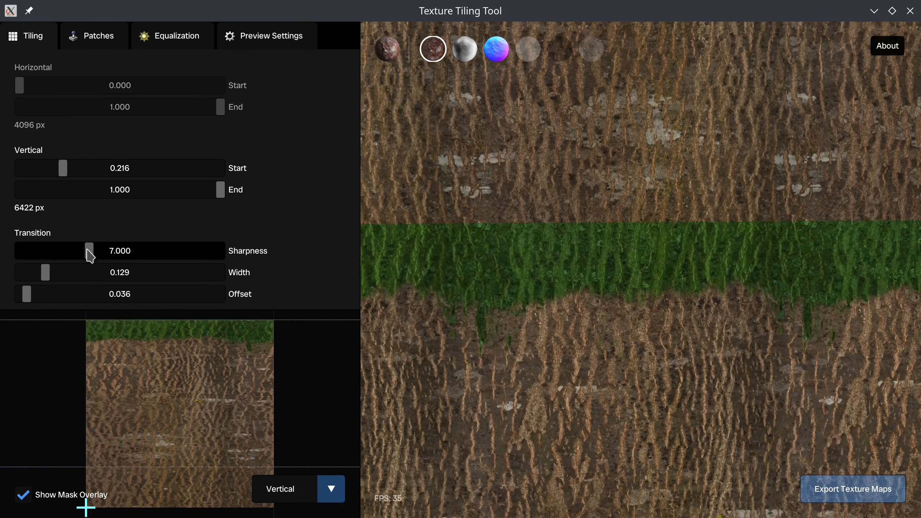
pyautogui.moveTo(88, 249); pyautogui.dragTo(55, 255)
# Hide the mask overlay and examine the displacement and base color maps for remaining blemishes up close.
pyautogui.click(465, 49)
pyautogui.click(24, 494)
pyautogui.scroll(-6, 545, 272)
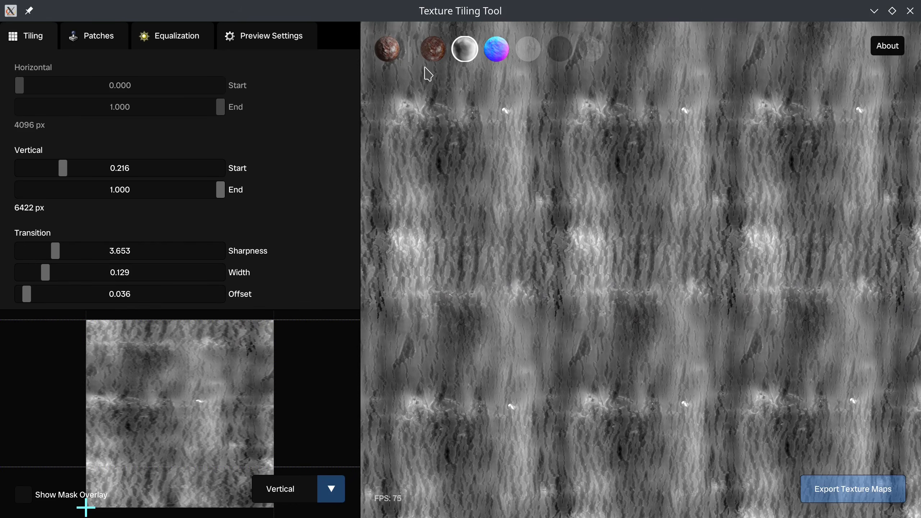
pyautogui.scroll(8, 549, 391)
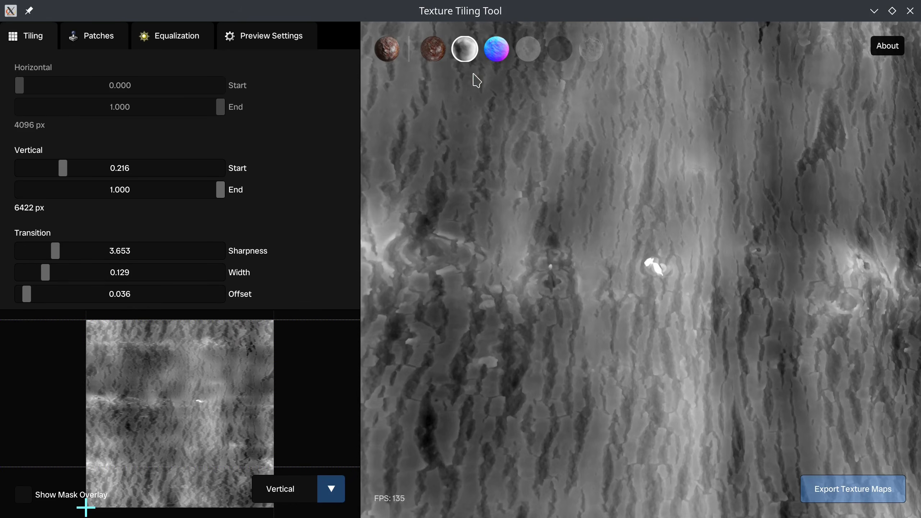
pyautogui.click(435, 52)
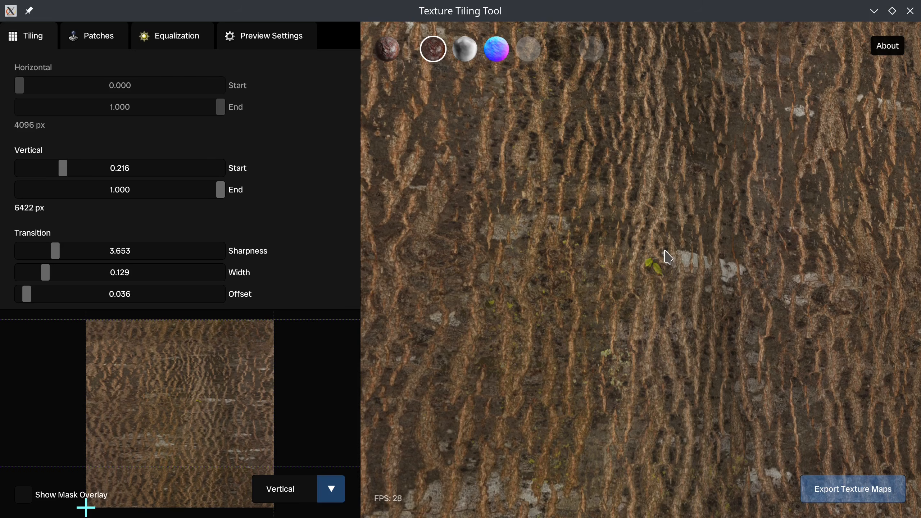
# Create a patch over the green leaf at about X 2453, Y 4664, with a size of about 98 by 182.
pyautogui.click(106, 50)
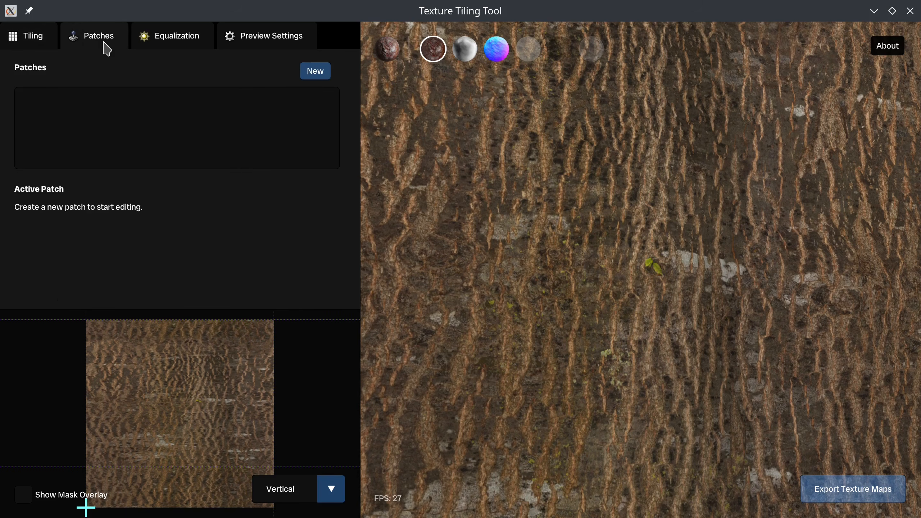
pyautogui.click(312, 73)
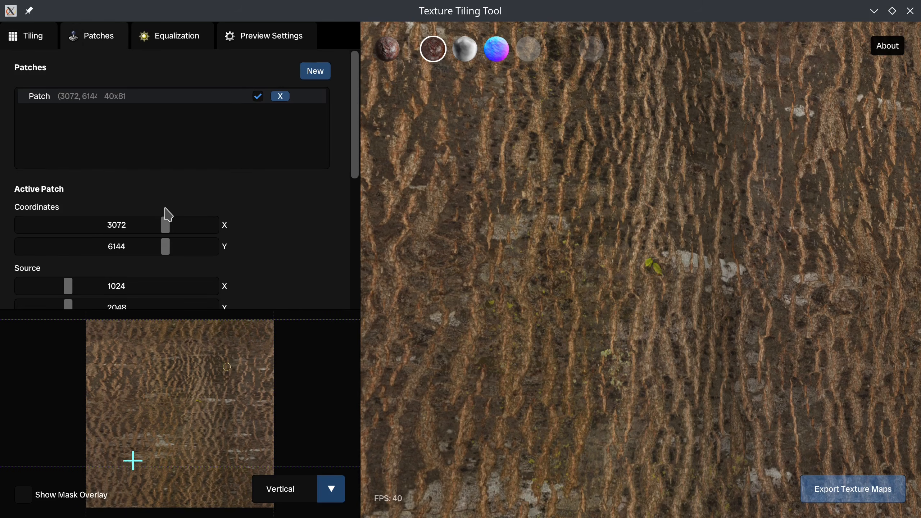
pyautogui.moveTo(166, 225); pyautogui.dragTo(136, 224)
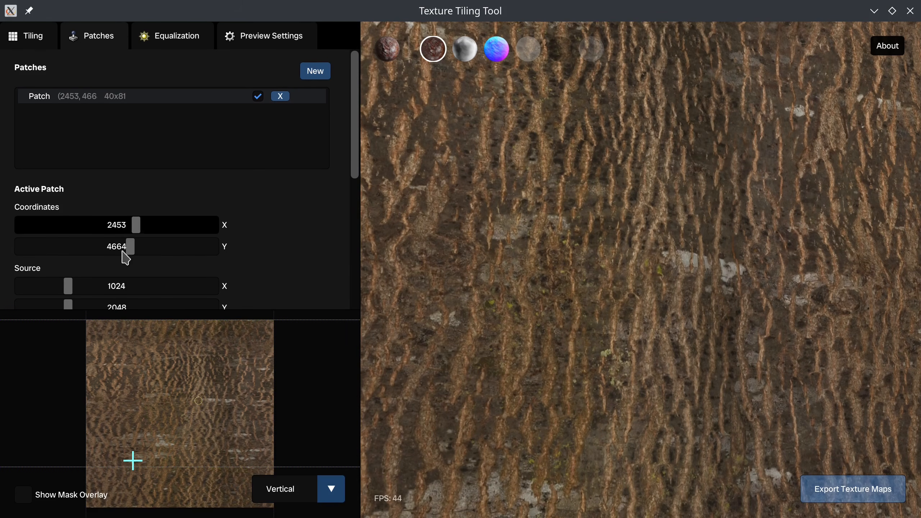
pyautogui.scroll(-3, 88, 247)
pyautogui.moveTo(21, 240)
pyautogui.mouseDown()
pyautogui.moveTo(23, 261)
pyautogui.moveTo(24, 239)
pyautogui.mouseUp()
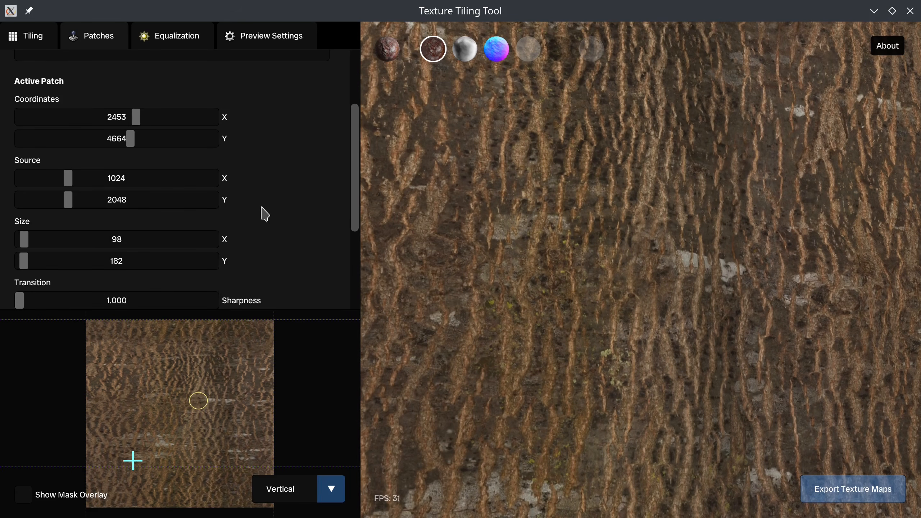
# Set the patch's source position to about X 2900, Y 2620.
pyautogui.scroll(-1, 258, 210)
pyautogui.scroll(1, 267, 216)
pyautogui.moveTo(68, 200)
pyautogui.mouseDown()
pyautogui.moveTo(59, 206)
pyautogui.moveTo(98, 215)
pyautogui.moveTo(82, 206)
pyautogui.mouseUp()
pyautogui.moveTo(68, 177); pyautogui.dragTo(160, 200)
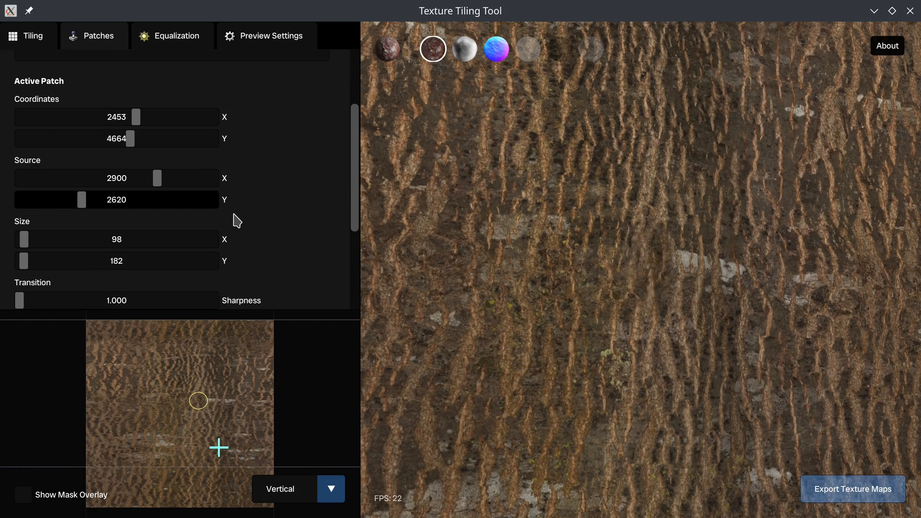
# Adjust the patch's base color to value 1.078, power 0.926 and saturation 1.085, and its displacement offset to -0.015.
pyautogui.scroll(-3, 282, 216)
pyautogui.moveTo(135, 246); pyautogui.dragTo(124, 249)
pyautogui.moveTo(117, 267); pyautogui.dragTo(129, 290)
pyautogui.click(460, 58)
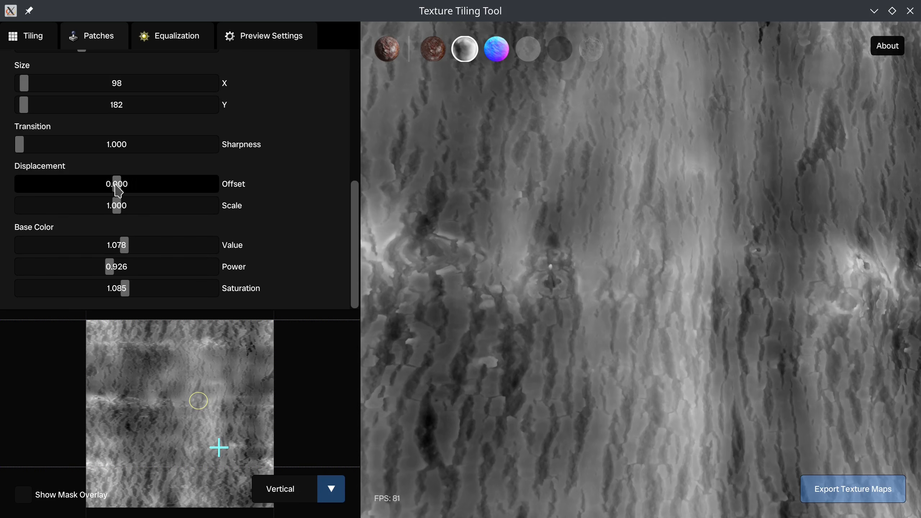
pyautogui.moveTo(118, 190)
pyautogui.mouseDown()
pyautogui.moveTo(136, 189)
pyautogui.moveTo(95, 188)
pyautogui.moveTo(125, 189)
pyautogui.moveTo(116, 191)
pyautogui.mouseUp()
# Calculate the blur map for the base color and set the value equalization to about 1.191.
pyautogui.click(433, 49)
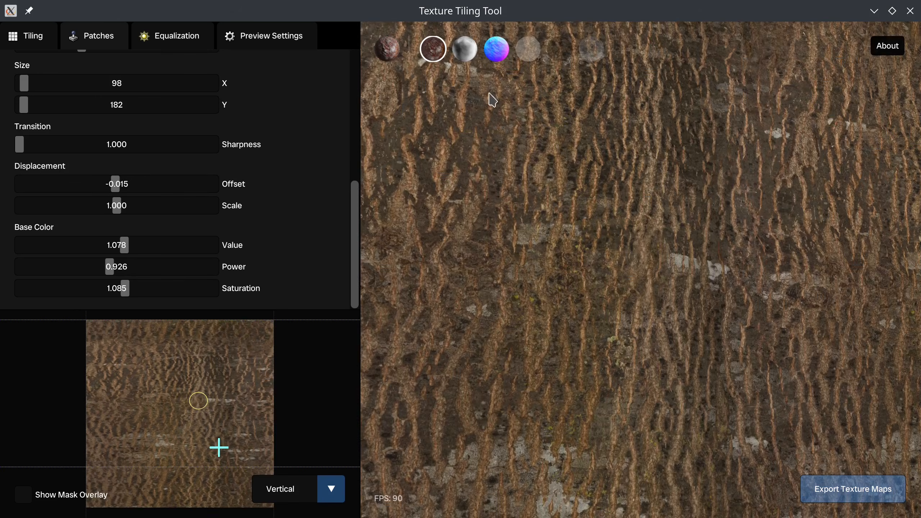
pyautogui.scroll(-3, 606, 234)
pyautogui.moveTo(607, 234); pyautogui.dragTo(600, 255)
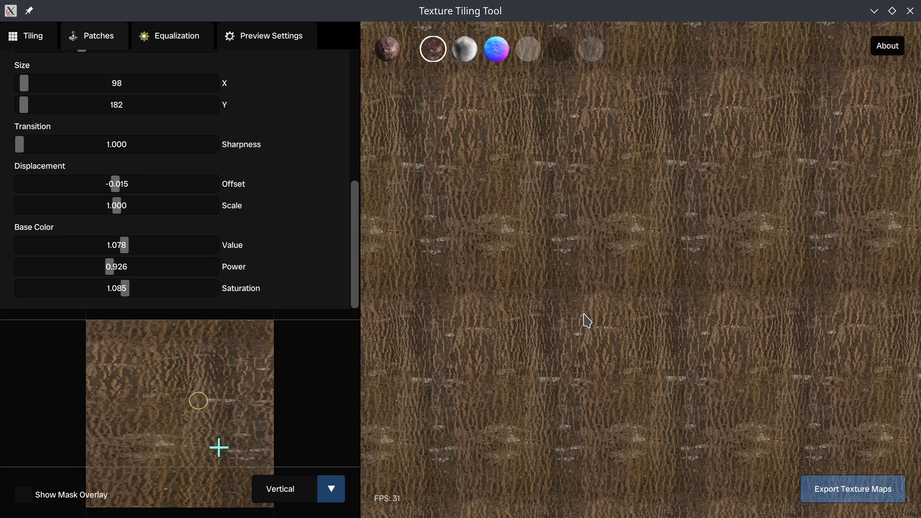
pyautogui.click(168, 38)
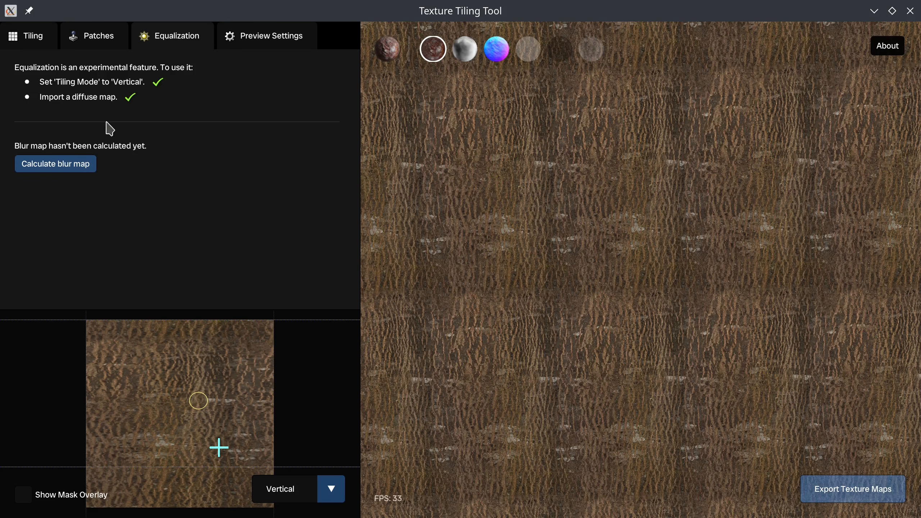
pyautogui.click(86, 166)
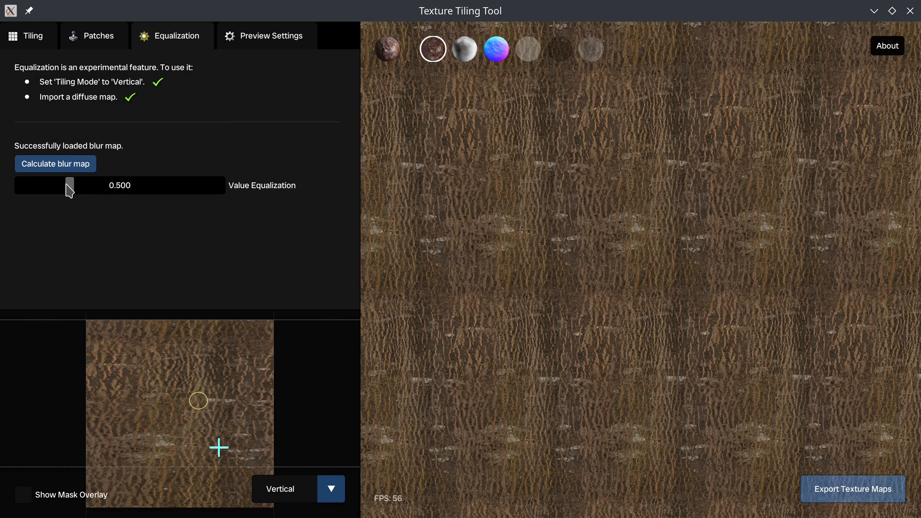
pyautogui.moveTo(69, 189); pyautogui.dragTo(144, 195)
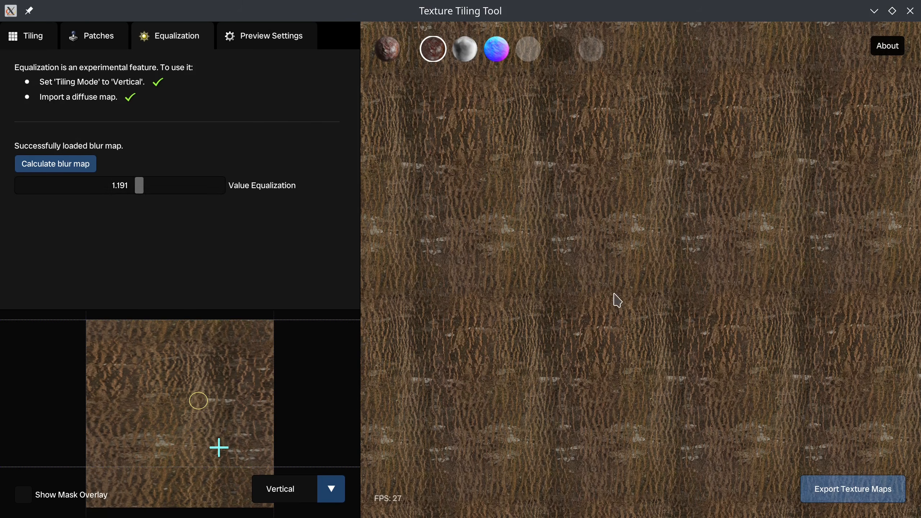
# Refine the seam transition using the mask overlay, ending at sharpness 5.576, width 0.163 and offset 0.082, and hide the overlay.
pyautogui.scroll(-1, 614, 290)
pyautogui.click(62, 493)
pyautogui.moveTo(57, 256); pyautogui.dragTo(62, 257)
pyautogui.moveTo(45, 273); pyautogui.dragTo(50, 273)
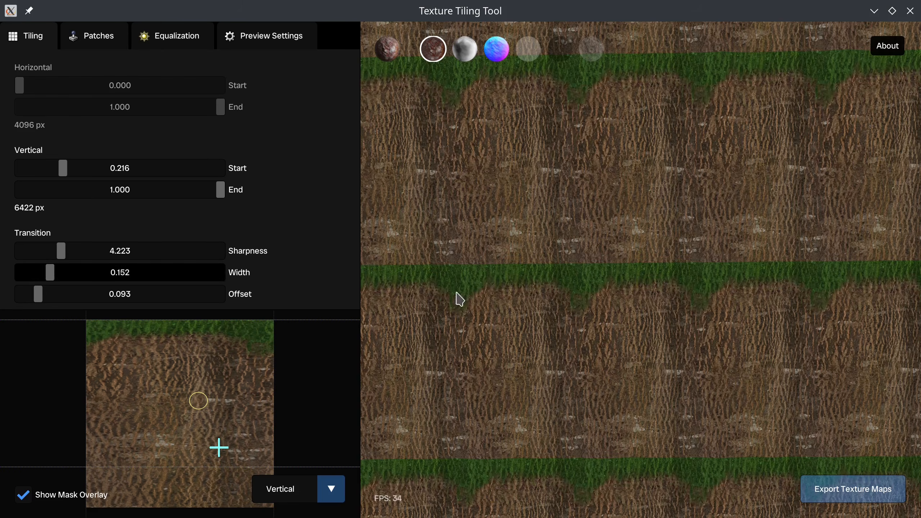
pyautogui.moveTo(456, 293); pyautogui.dragTo(569, 333)
pyautogui.click(24, 495)
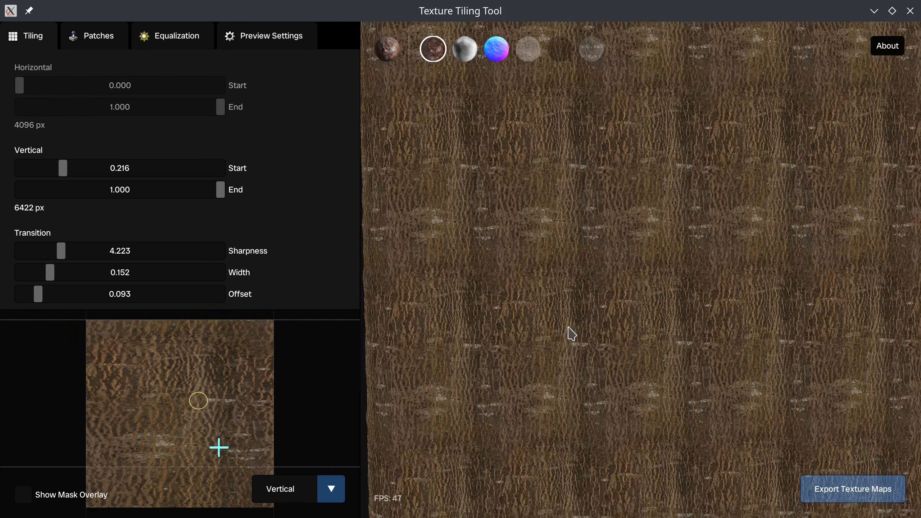
pyautogui.click(24, 494)
pyautogui.moveTo(61, 257); pyautogui.dragTo(75, 259)
pyautogui.moveTo(50, 275); pyautogui.dragTo(36, 296)
pyautogui.click(24, 495)
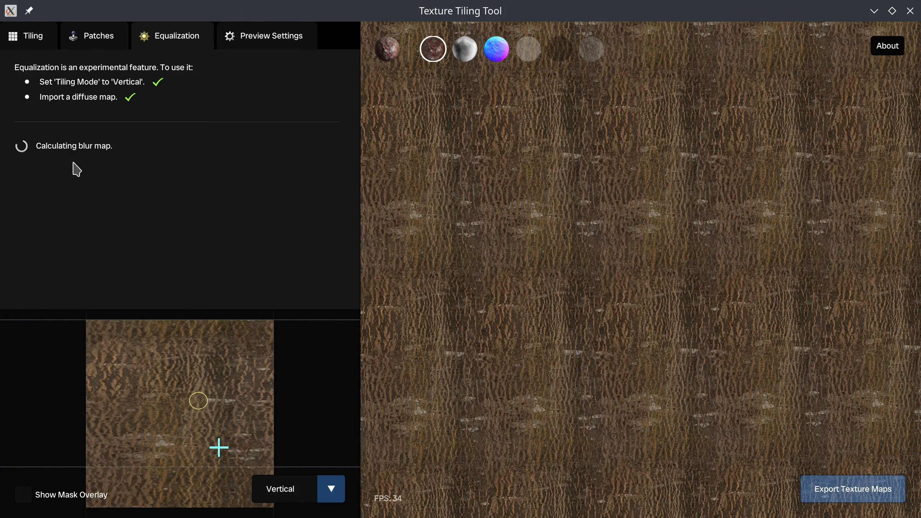
# Export the bark texture maps to the textures/Bark folder without a custom export size.
pyautogui.click(850, 497)
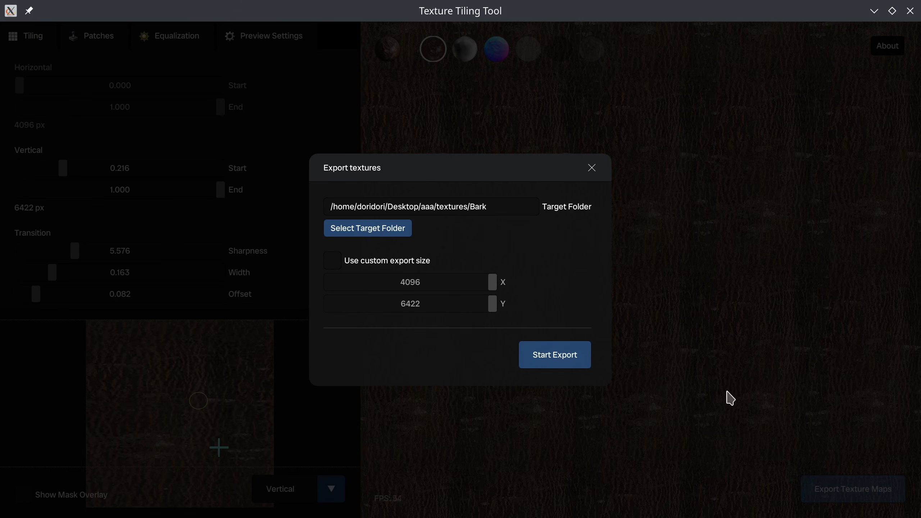
pyautogui.click(561, 358)
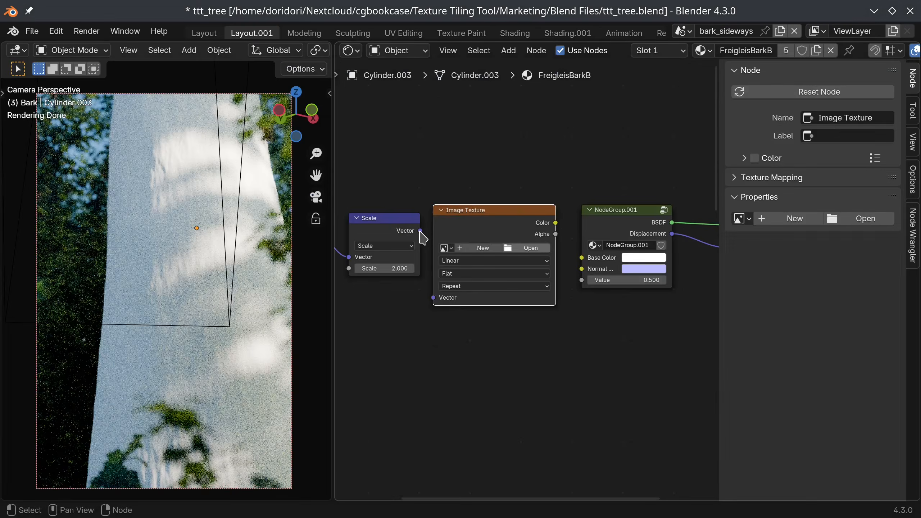
# In Blender, load the seamless bark color and normal maps into the tree material and set the normal map's color space to Non-Color.
pyautogui.moveTo(480, 236); pyautogui.dragTo(488, 114)
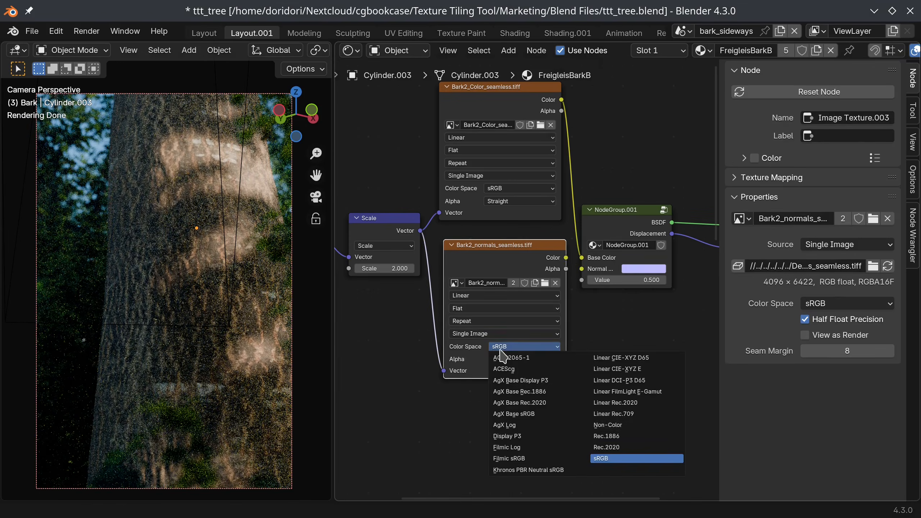
pyautogui.click(616, 421)
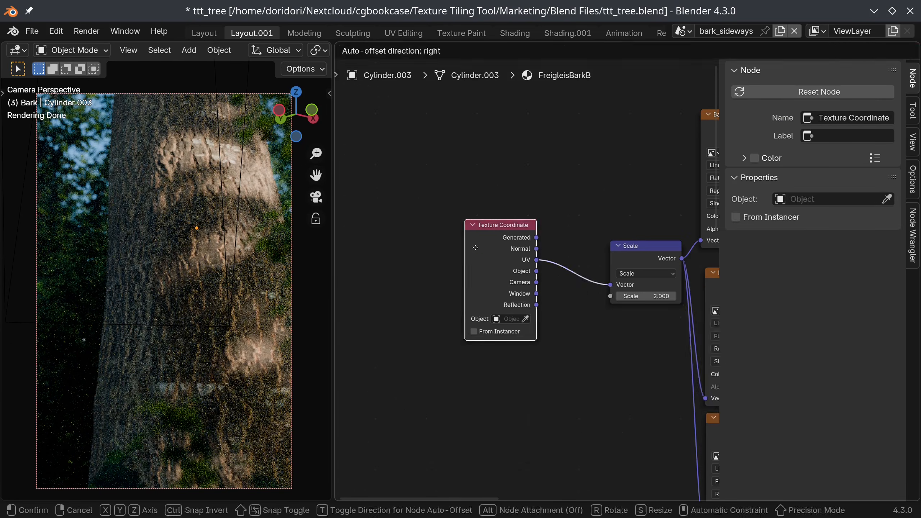
# Search the nodes available to add beside the Texture Coordinate node for "texture map".
pyautogui.hotkey('shift', 'a')
pyautogui.write('texture map')
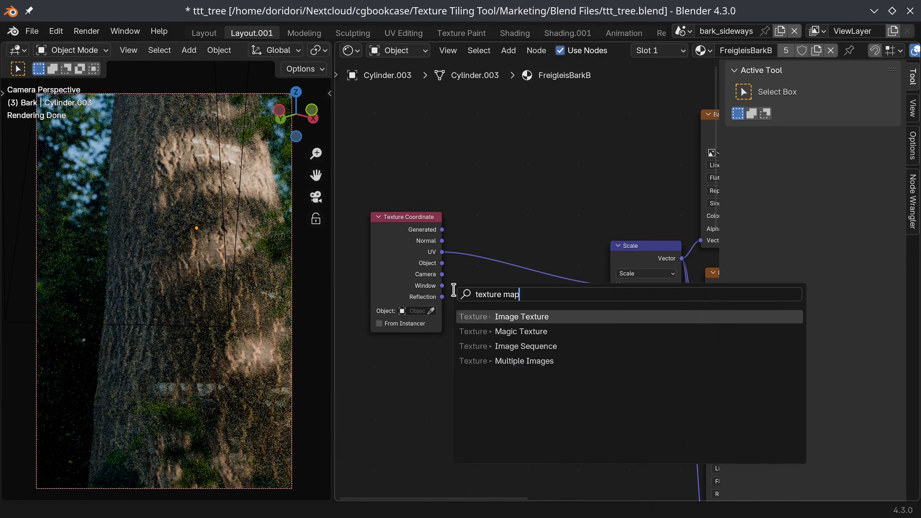